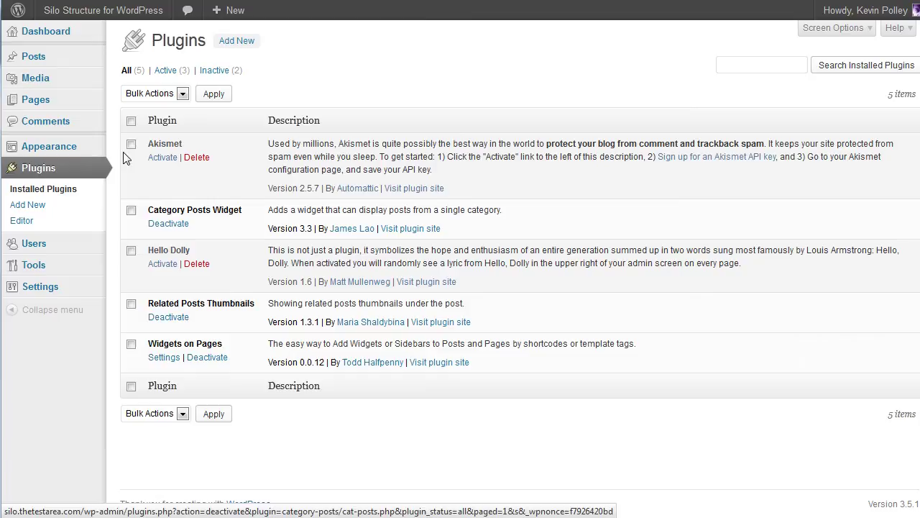
Go to the Dashboard home to see the Right Now summary
mouse_move(62, 36)
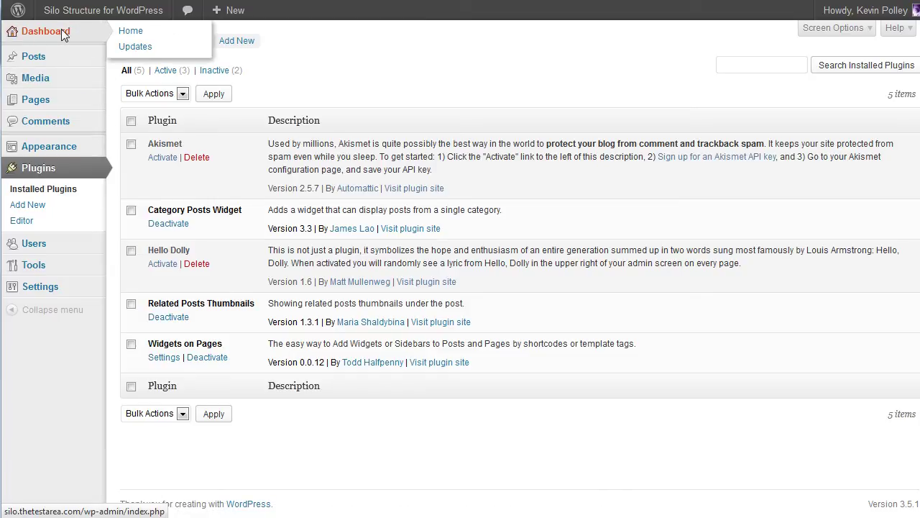
click(62, 34)
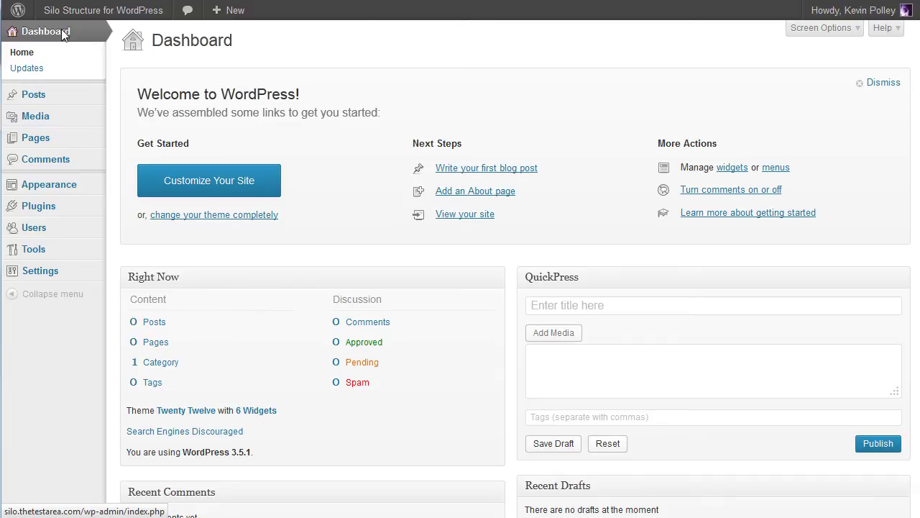
On the Categories page, enter 'Category One' as the new category name
click(158, 365)
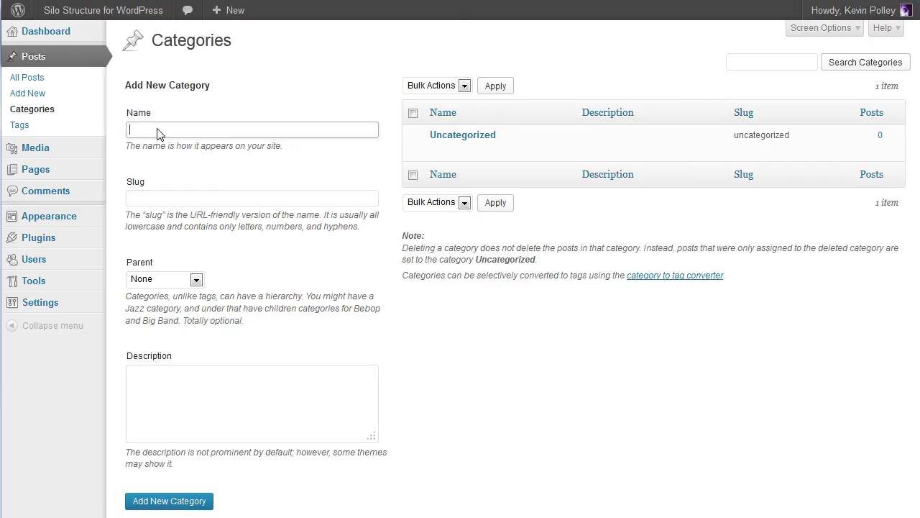
text(Category One)
drag(186, 133, 124, 134)
key(ctrl+c)
Give it the slug category-one and add the category
click(147, 200)
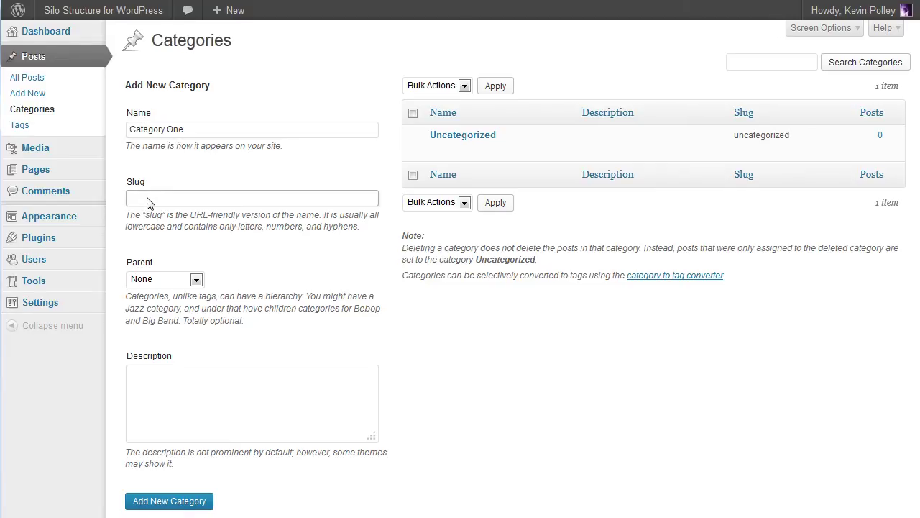
key(ctrl+v)
key(BackSpace)
key(Delete)
text(0)
key(BackSpace)
text(-o)
drag(137, 201, 126, 203)
text(c)
click(162, 506)
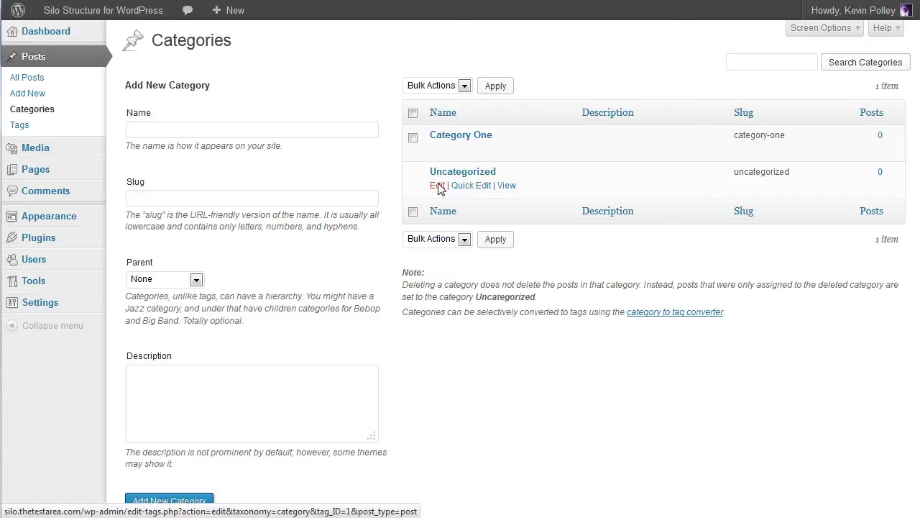
Rename Uncategorized to 'Oranges' with slug oranges and save the change
click(438, 186)
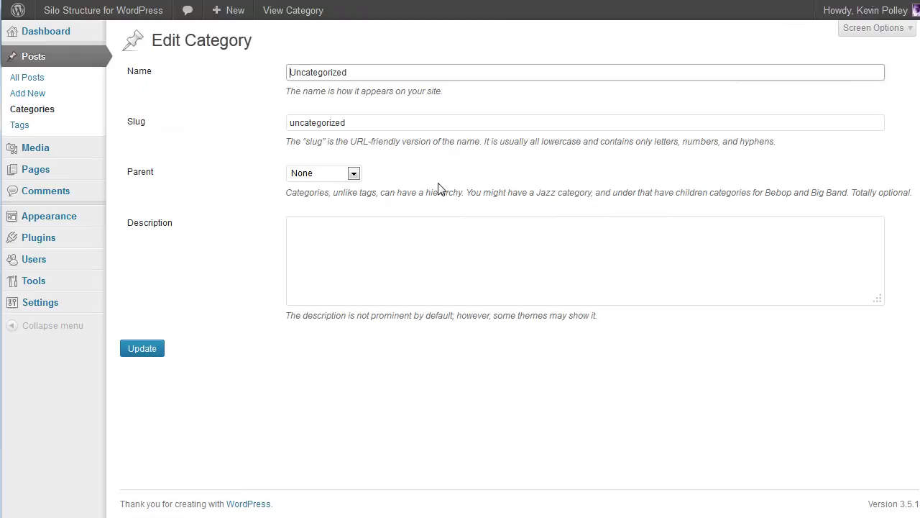
double_click(346, 75)
text(Oranges)
drag(353, 126, 256, 125)
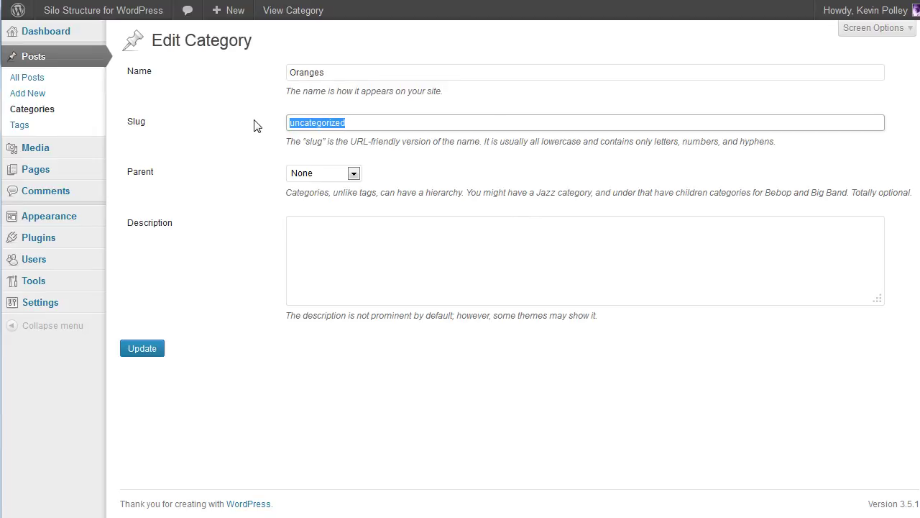
text(oranges)
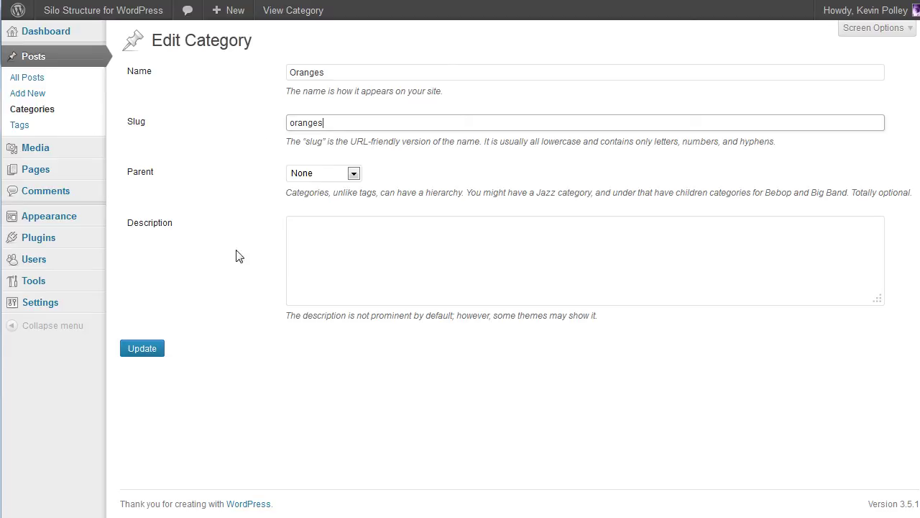
click(141, 351)
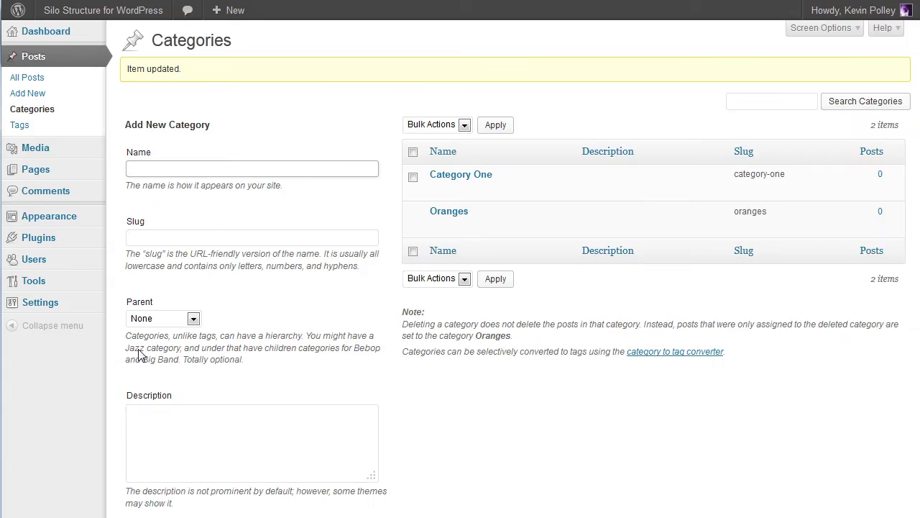
Add the category 'Apples' with slug apples
text(Apples)
click(140, 239)
text(ap)
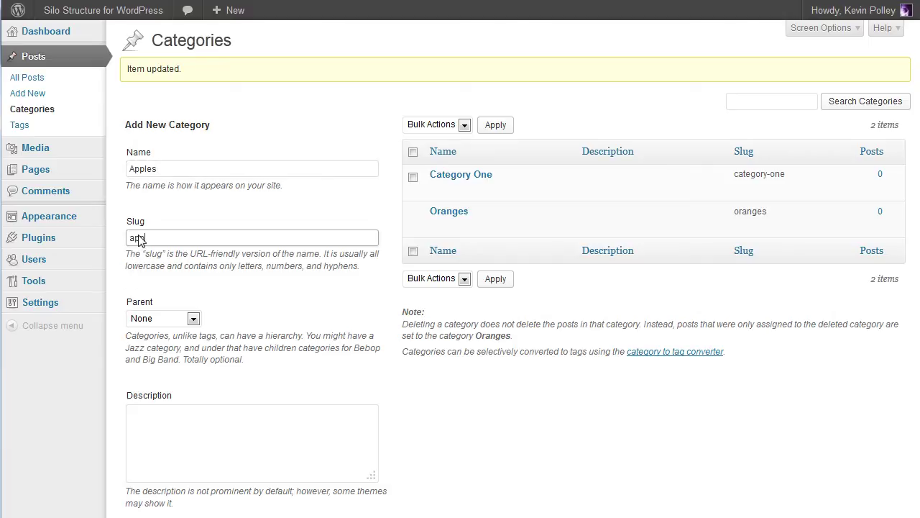
text(ples)
scroll(225, 432, down, 3)
click(169, 447)
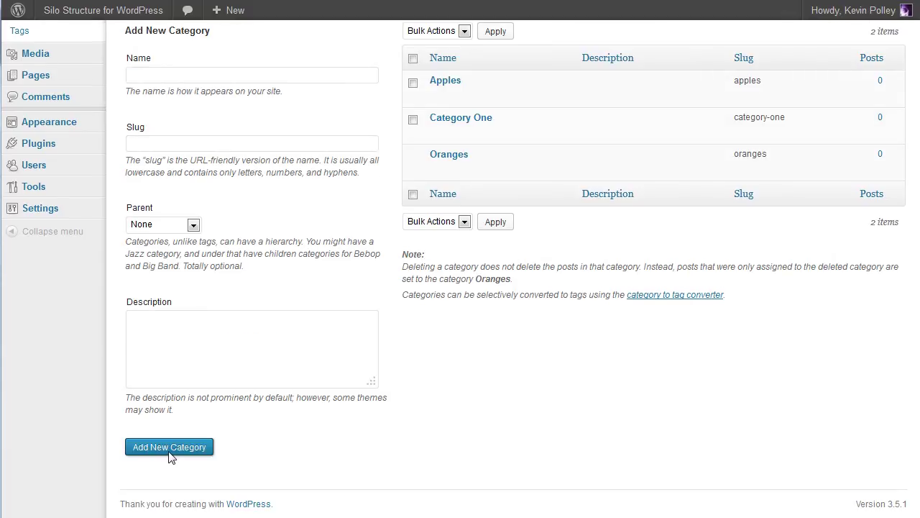
Add the category 'Banana' with slug banana
click(161, 78)
text(Bananas)
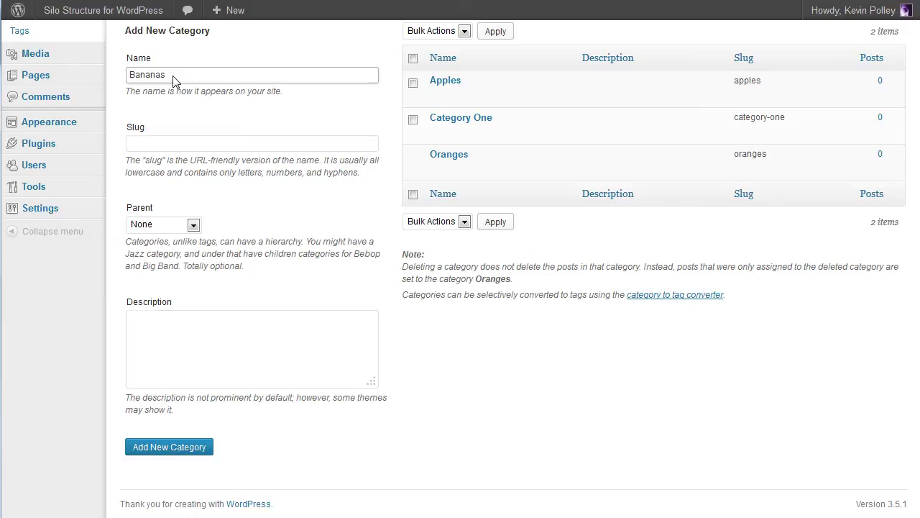
key(BackSpace)
click(153, 144)
text(Banana)
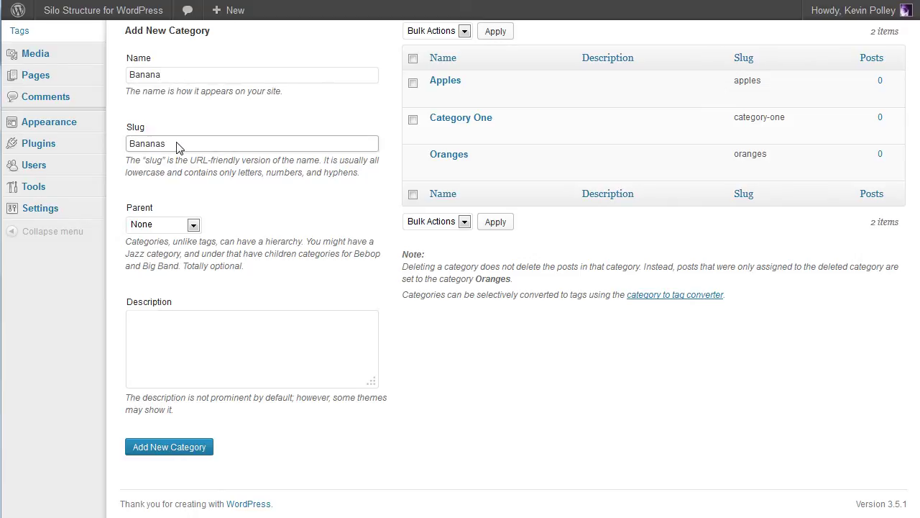
drag(136, 144, 119, 145)
key(BackSpace)
text(b)
click(165, 449)
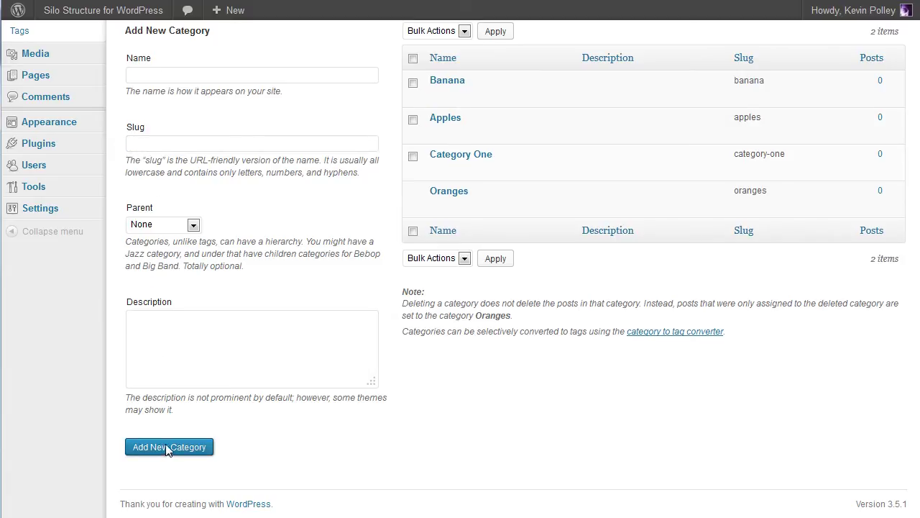
Add the category 'Category Two' with slug category-two
click(147, 82)
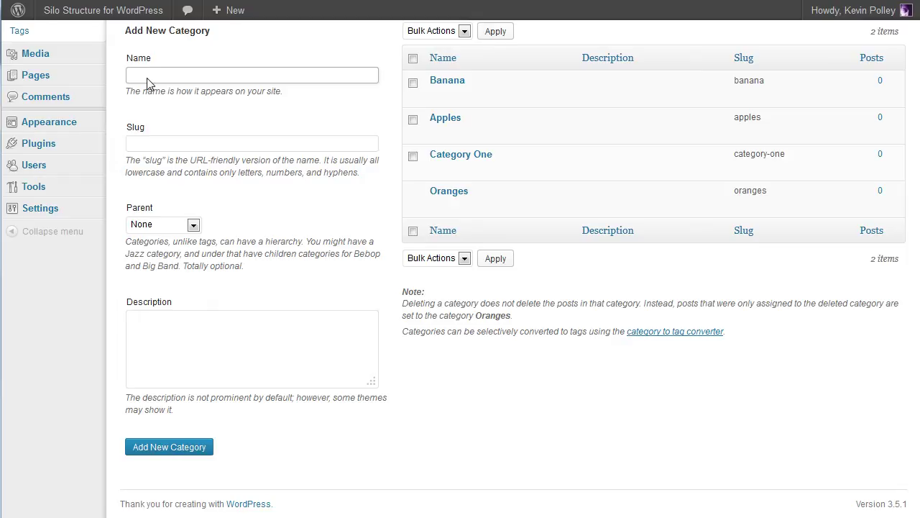
text(Category Two)
drag(184, 75, 107, 77)
key(ctrl+c)
click(132, 144)
key(ctrl+v)
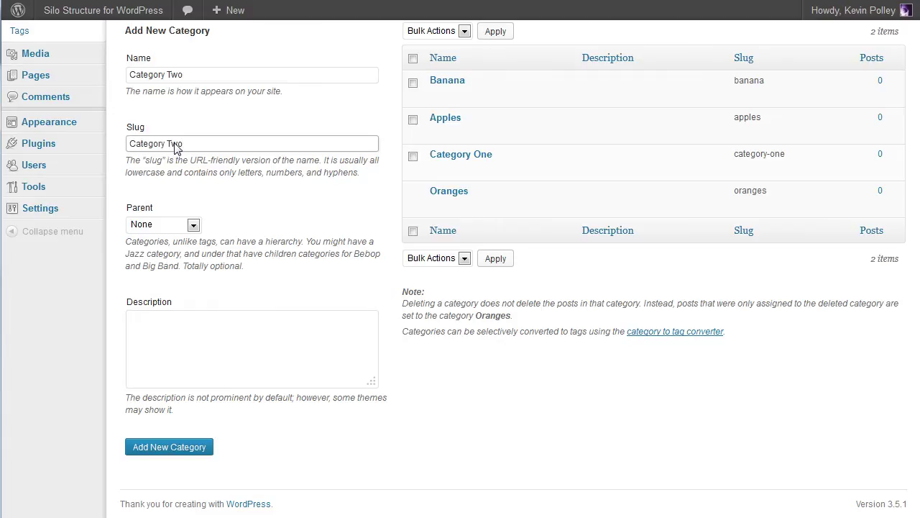
click(176, 145)
key(BackSpace)
key(BackSpace)
text(-t)
key(Home)
key(Delete)
text(c)
click(167, 453)
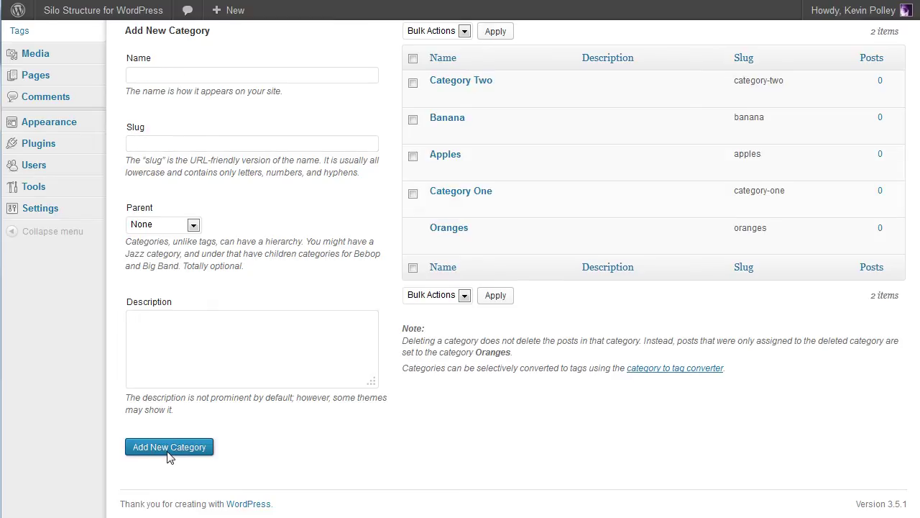
Scroll up to the Pages menu to start a new 'Category One' page
scroll(697, 128, up, 3)
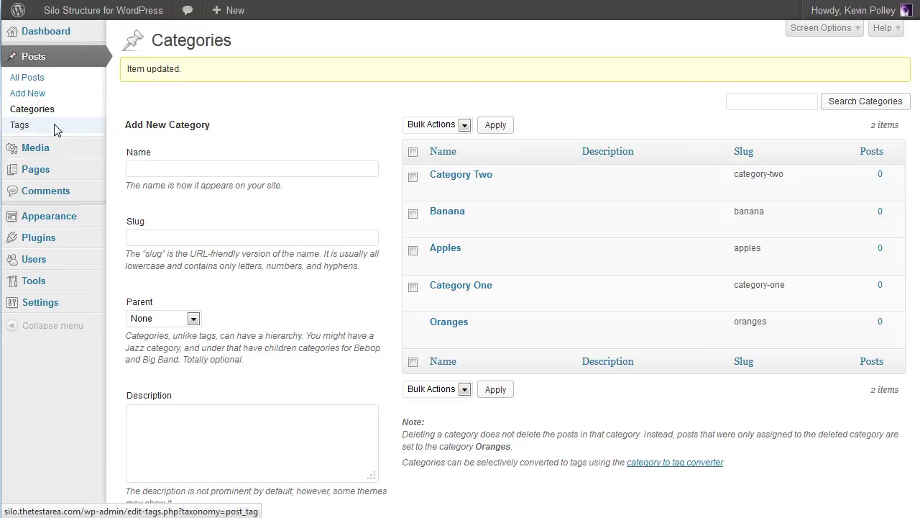
mouse_move(40, 171)
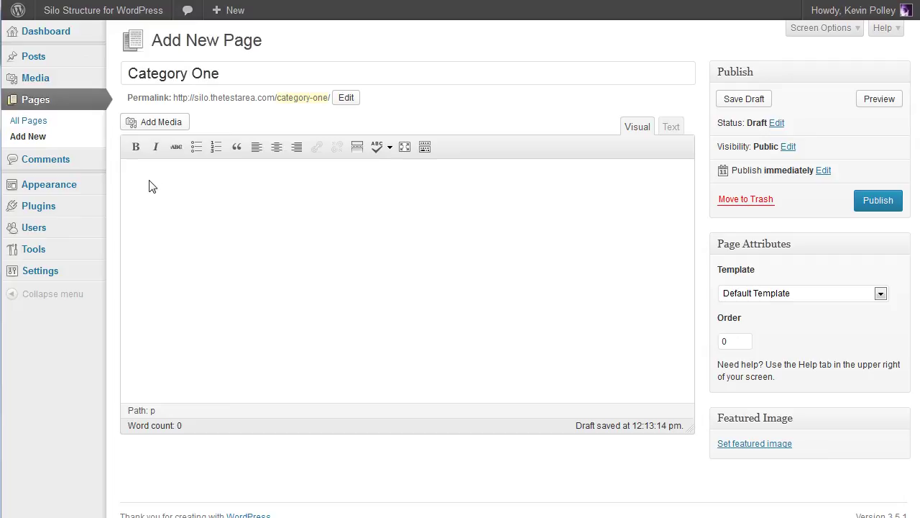
Paste lorem ipsum paragraphs into the Category One page body and publish it
key(ctrl+v)
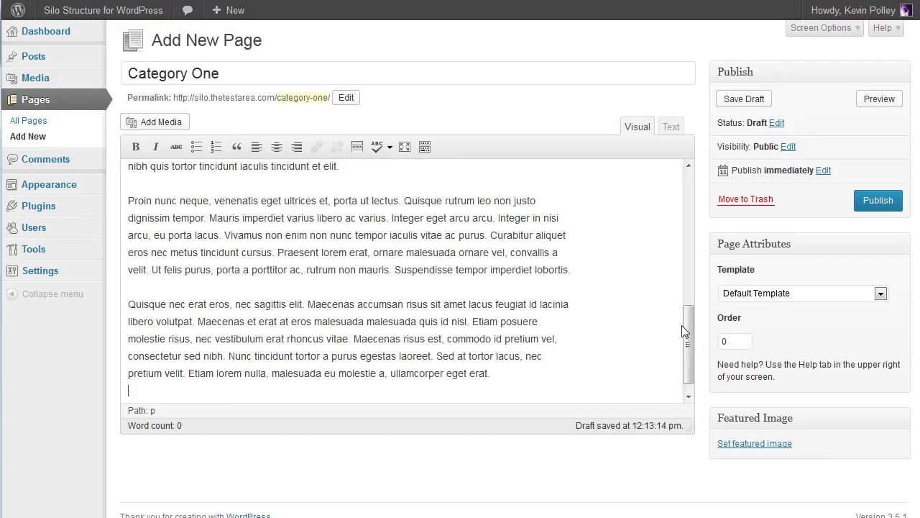
drag(684, 319, 687, 159)
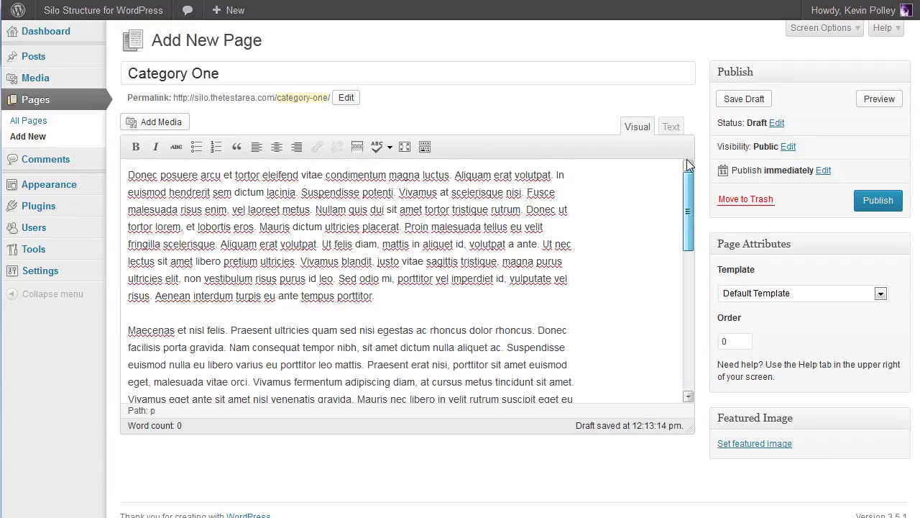
click(878, 201)
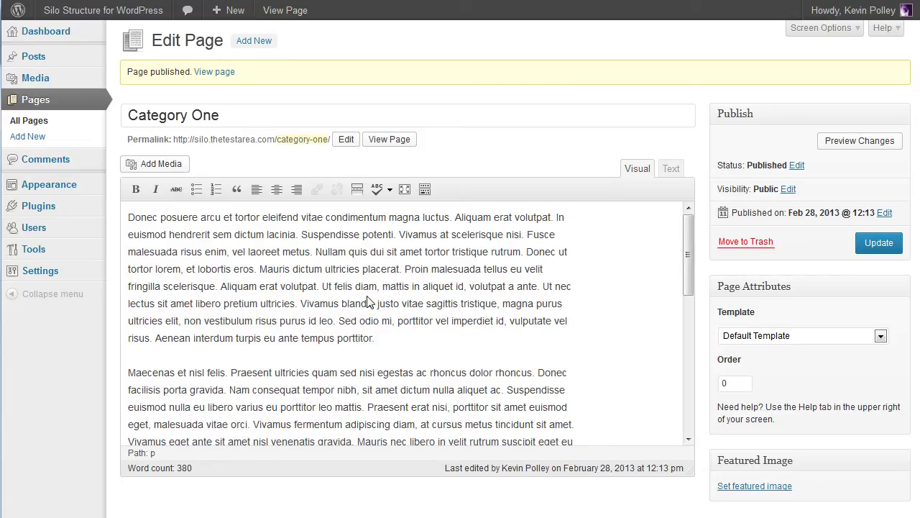
Create and publish a 'Category Two' page with pasted lorem ipsum paragraphs
click(256, 42)
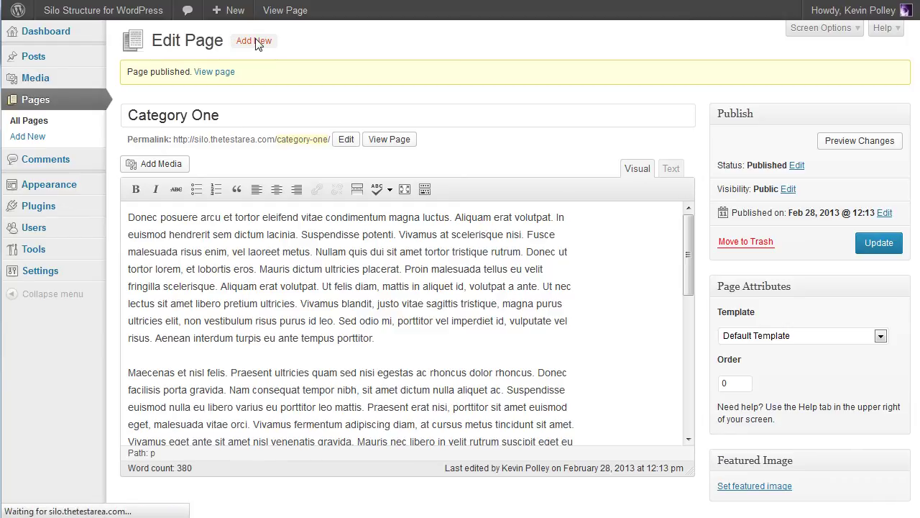
click(157, 77)
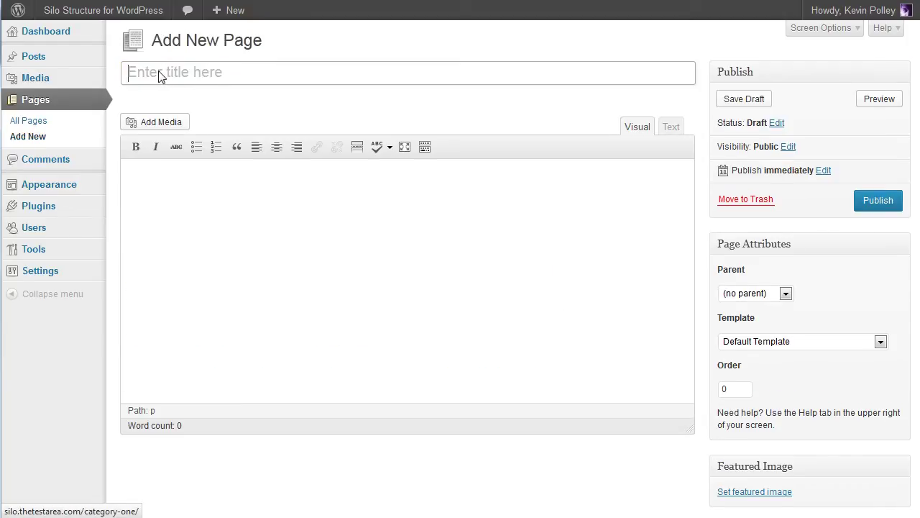
text(Category Two)
click(182, 200)
key(ctrl+v)
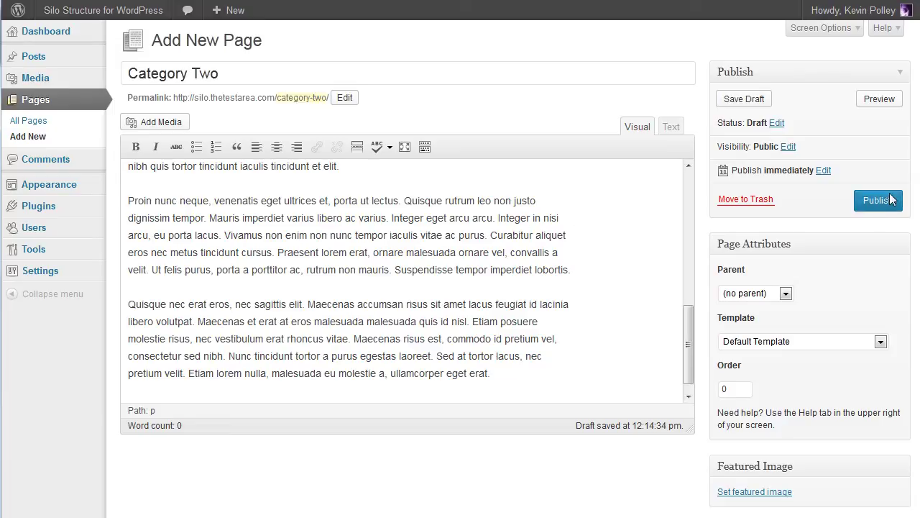
click(888, 201)
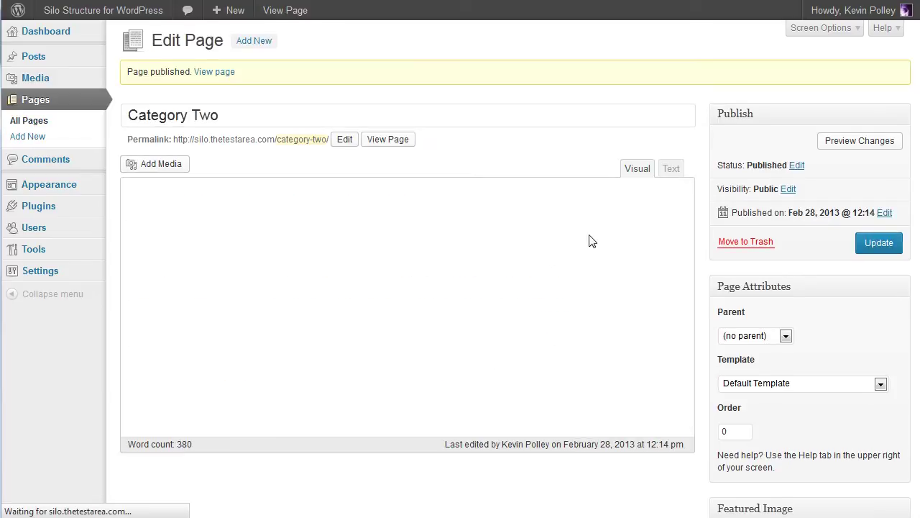
click(254, 40)
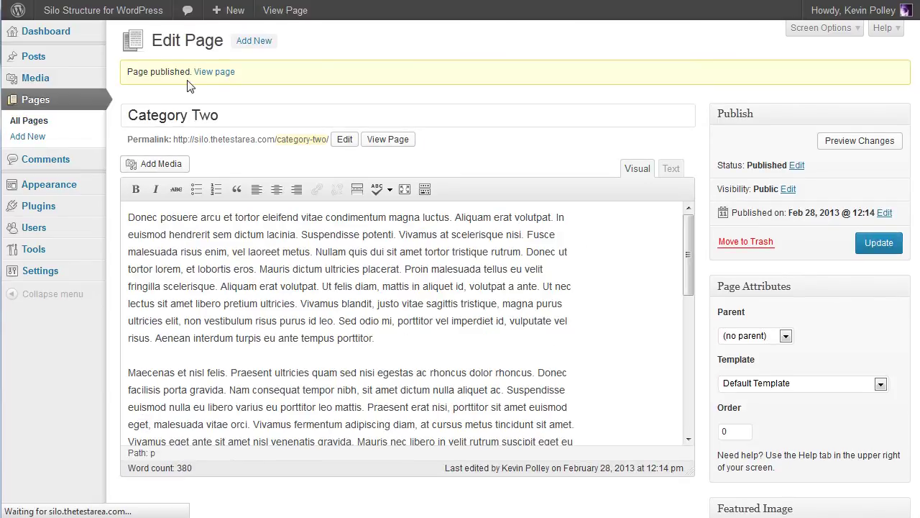
Publish the 'Apples' page with placeholder paragraphs, then return to the Dashboard
text(Apples)
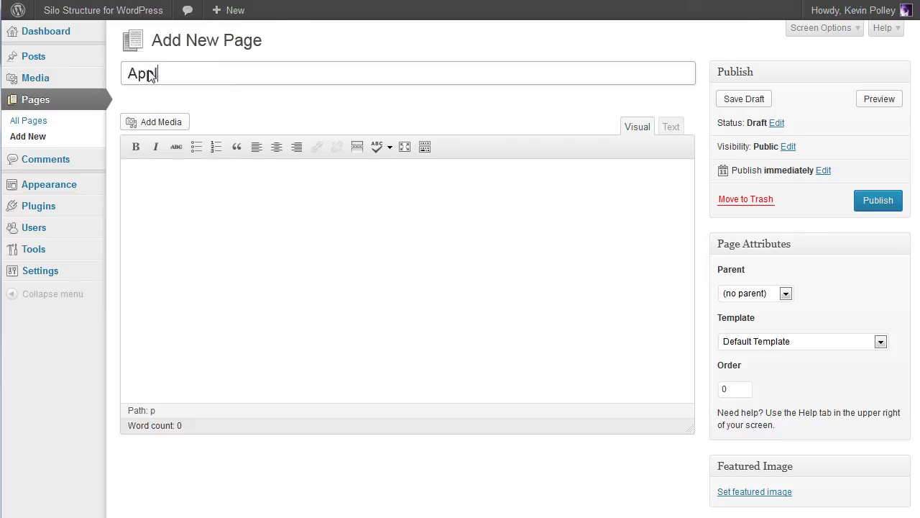
click(170, 192)
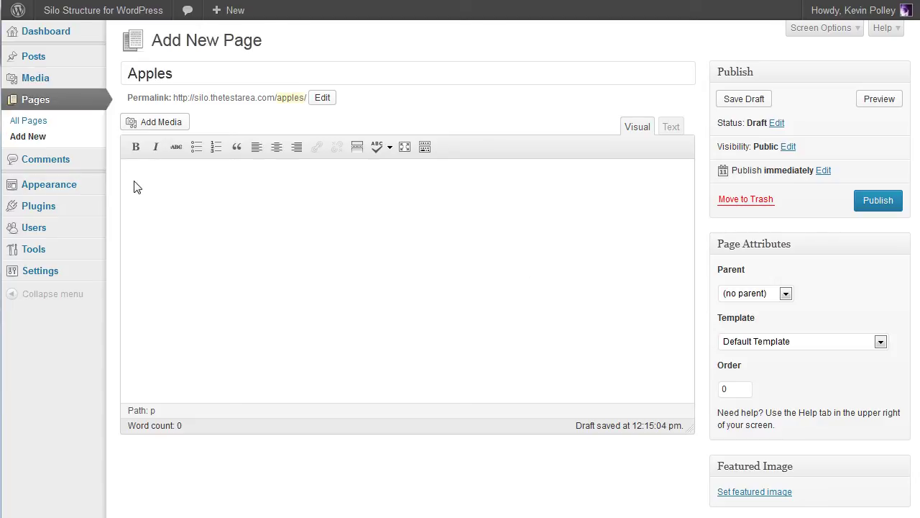
key(ctrl+v)
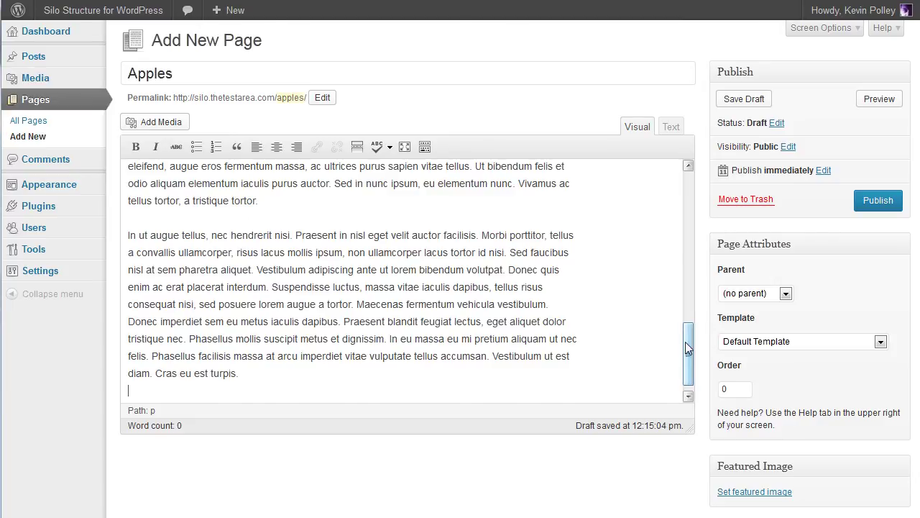
drag(685, 348, 685, 193)
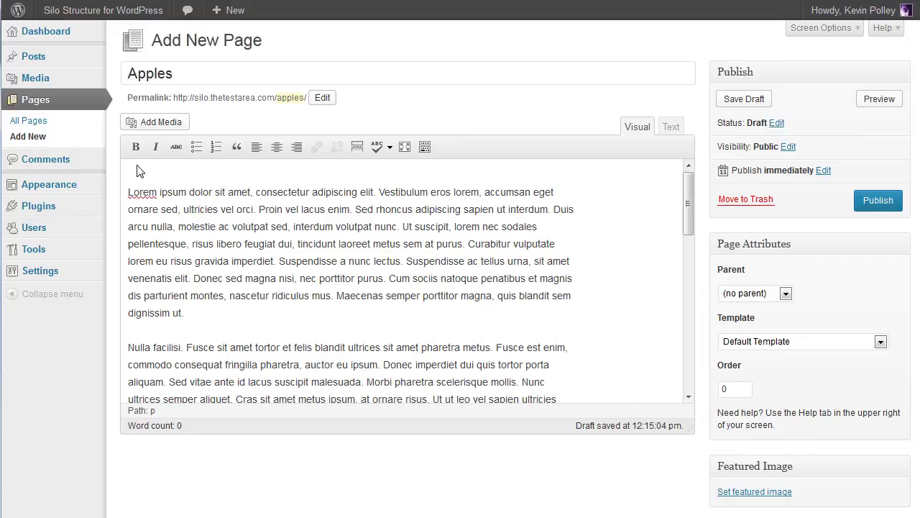
key(Delete)
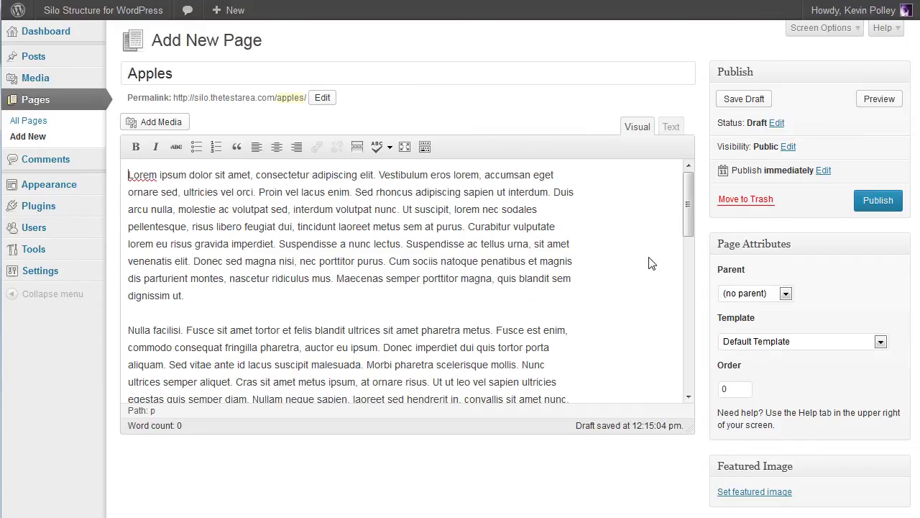
click(878, 201)
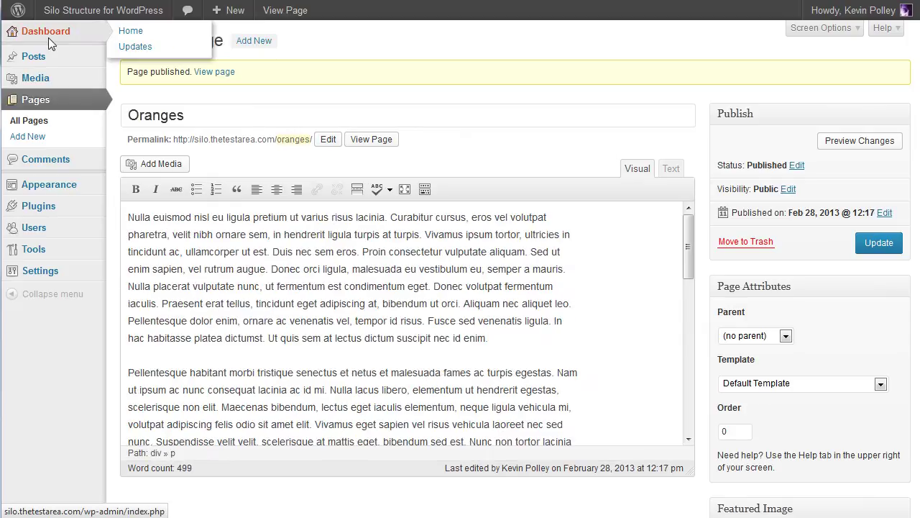
click(48, 33)
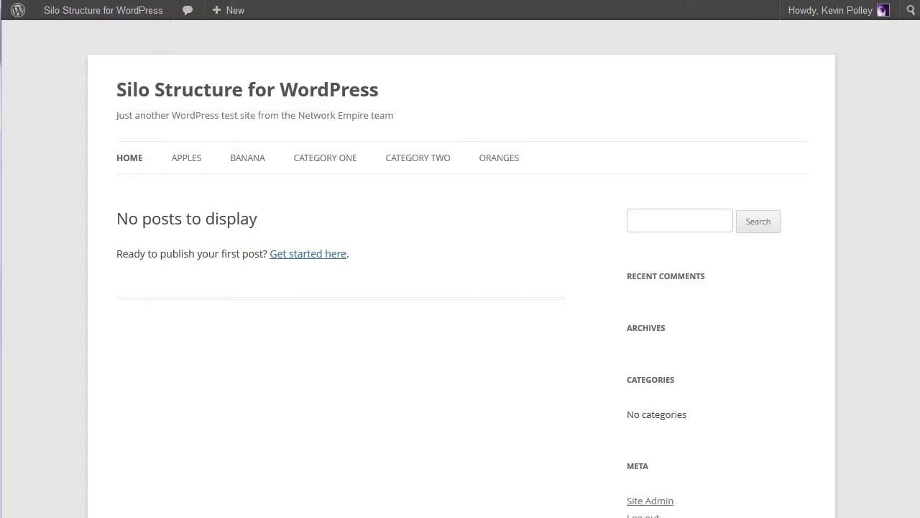
Browse the Apples, Banana, Category One, Category Two and Oranges pages, then return Home
click(186, 162)
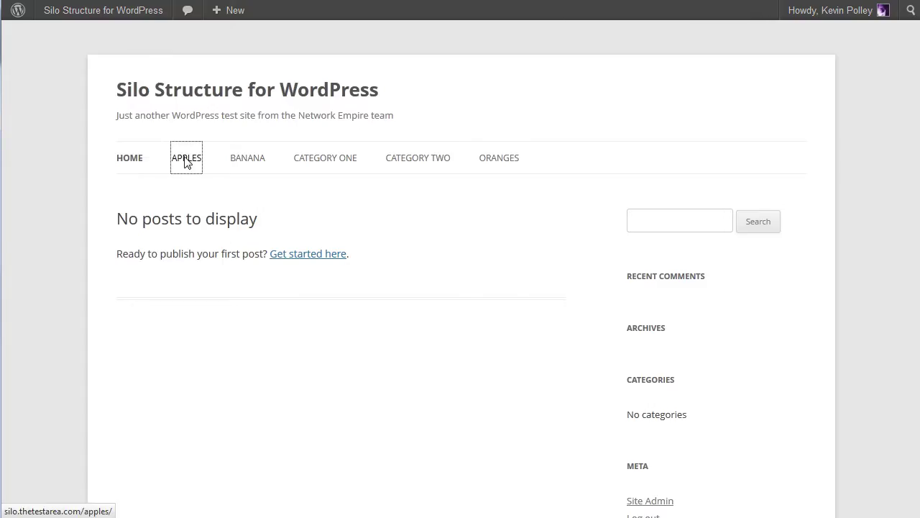
click(249, 163)
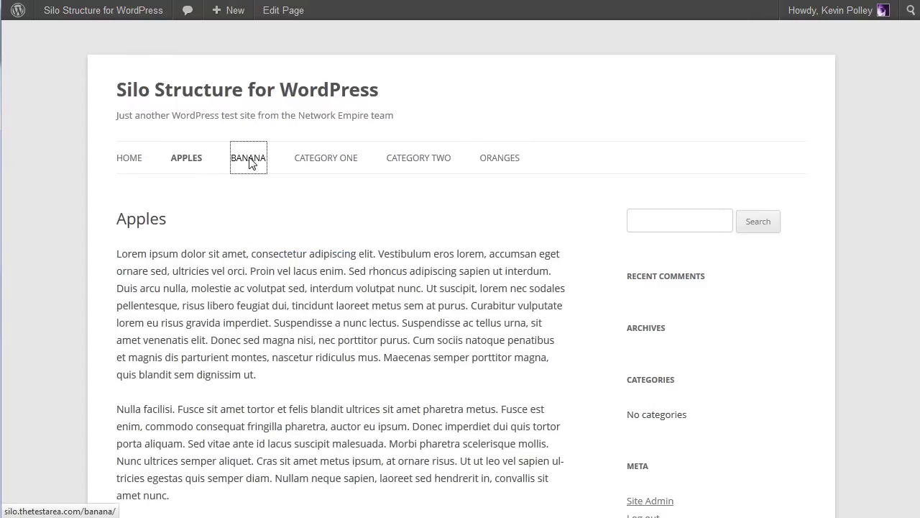
click(322, 162)
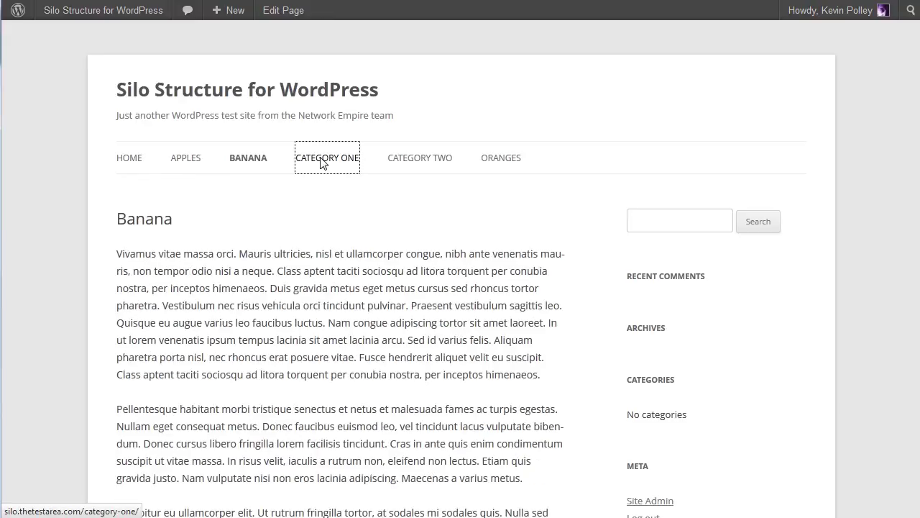
click(427, 164)
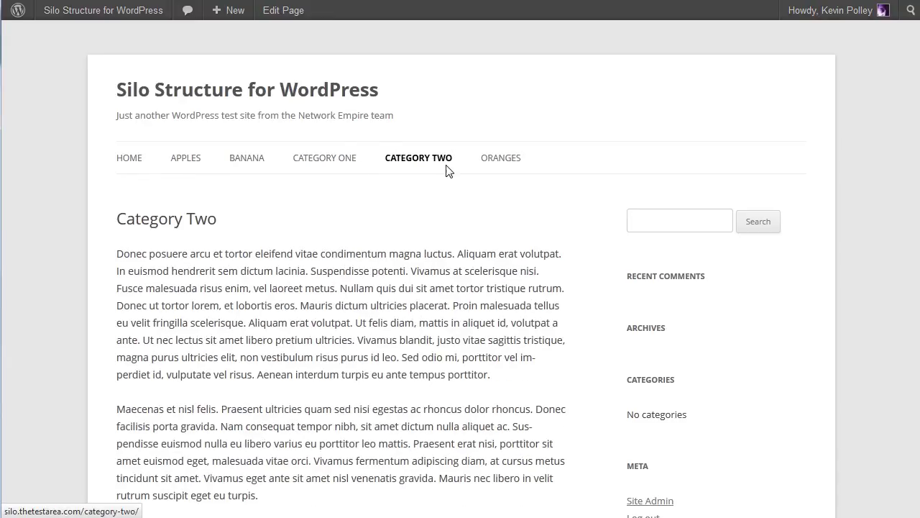
click(499, 165)
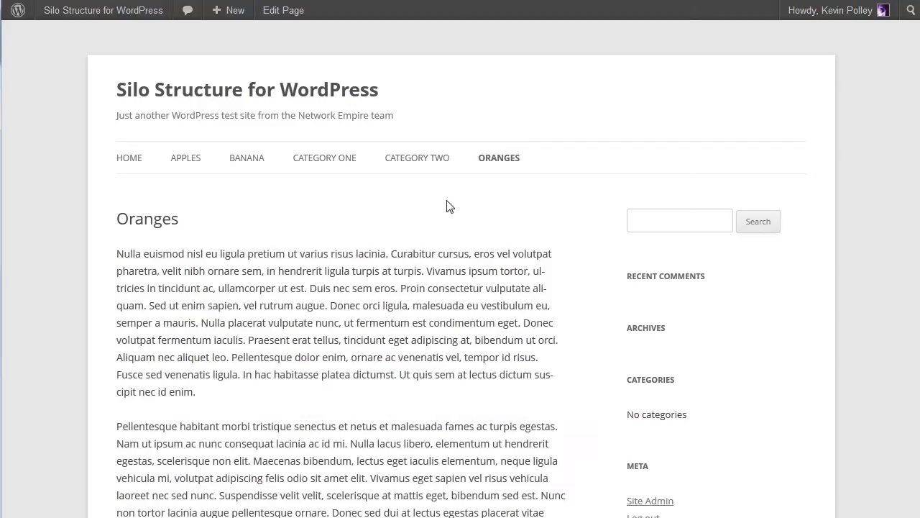
click(128, 159)
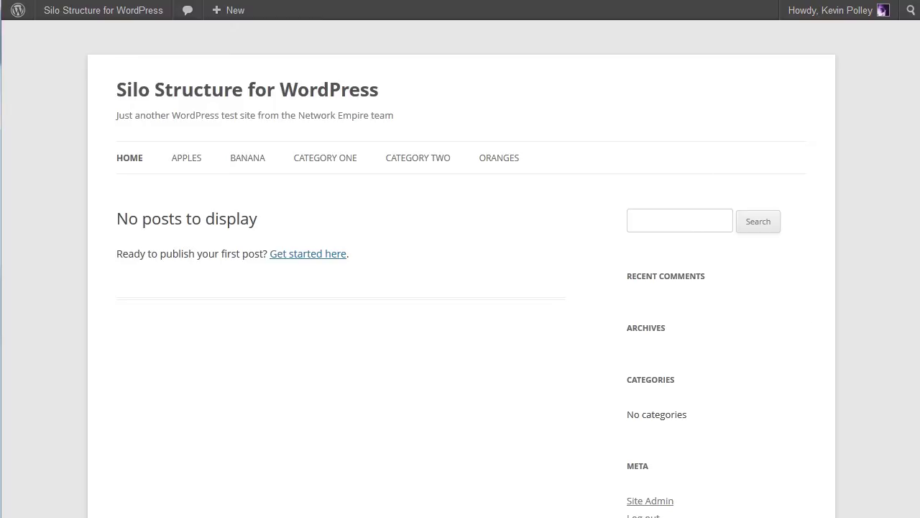
scroll(737, 230, down, 2)
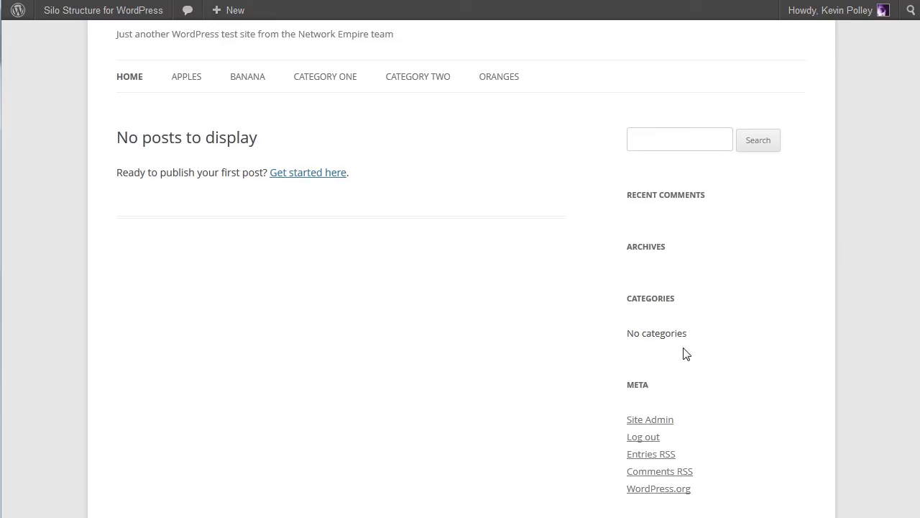
scroll(394, 95, up, 2)
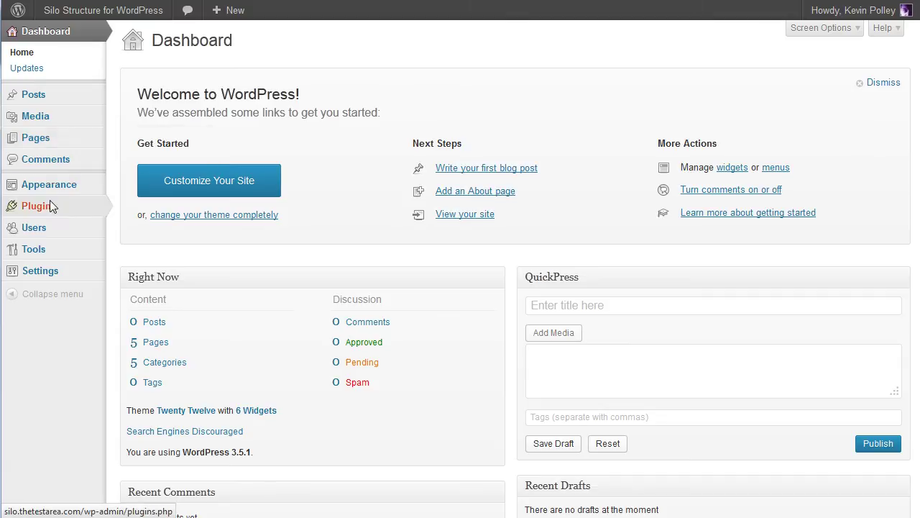
In Widgets, remove Recent Posts, Recent Comments, Archives, Categories and Meta from Main Sidebar
mouse_move(37, 208)
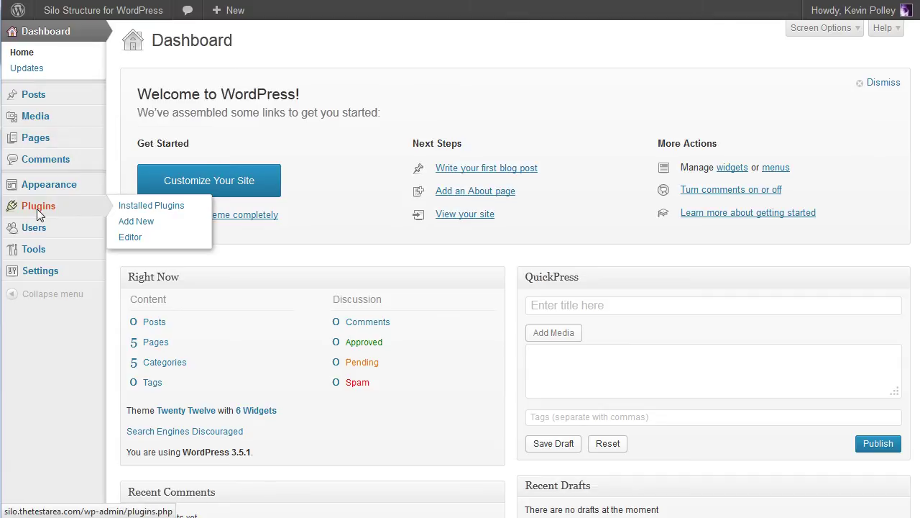
mouse_move(55, 180)
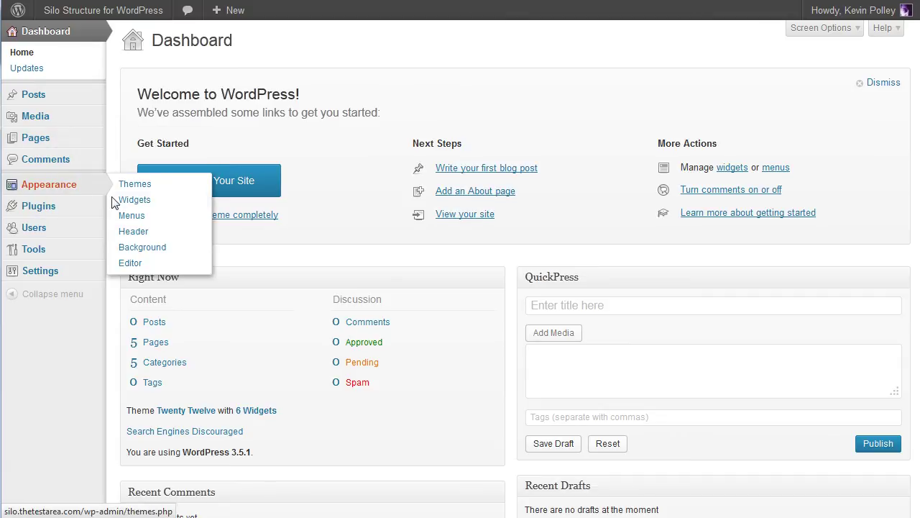
click(134, 200)
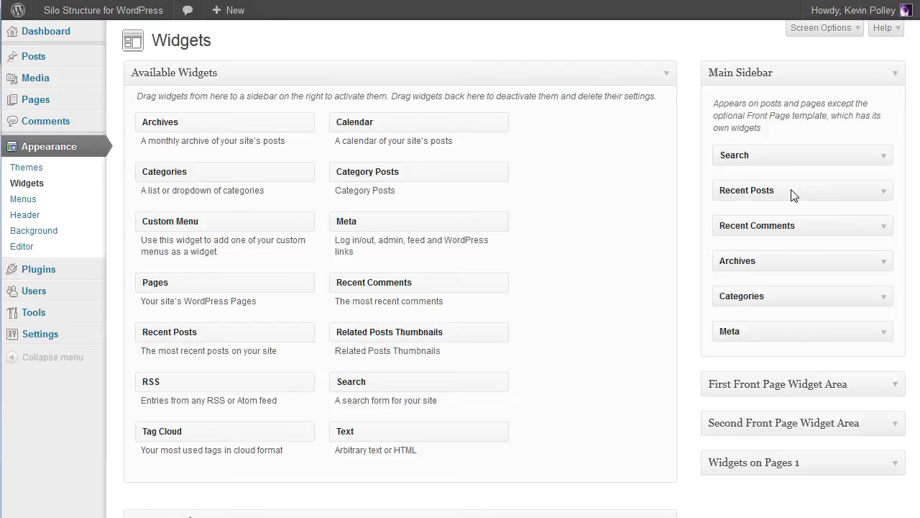
drag(745, 207, 665, 285)
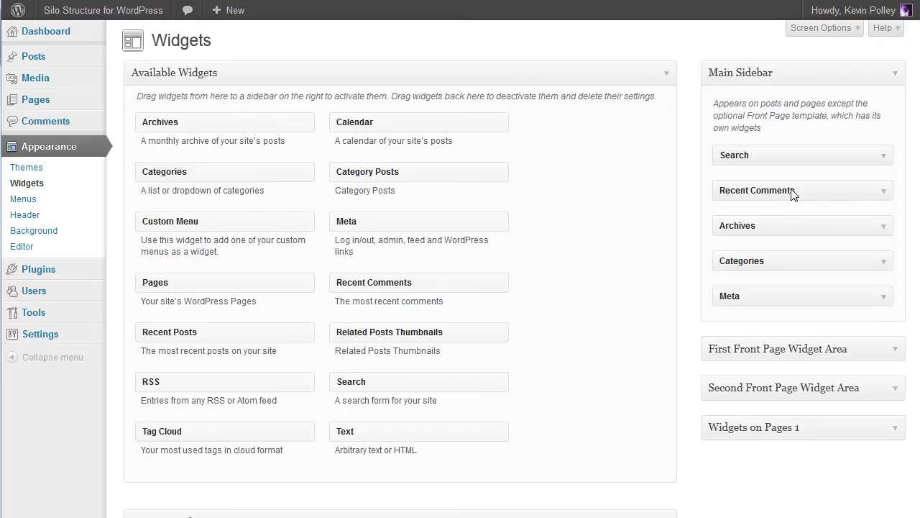
drag(793, 194, 527, 288)
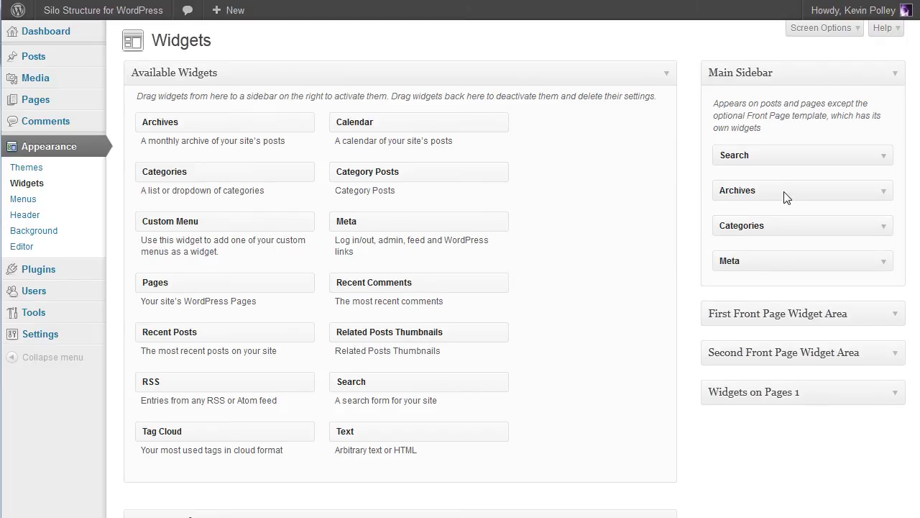
drag(784, 195, 543, 270)
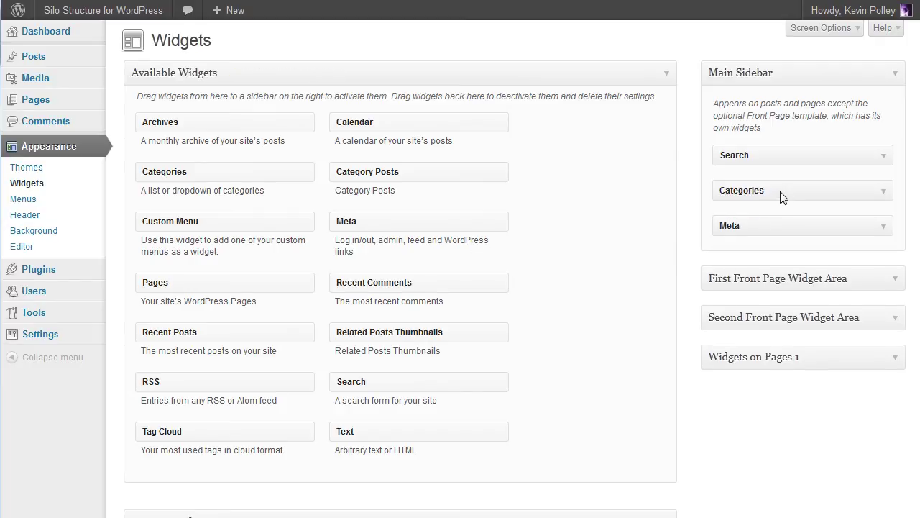
drag(781, 195, 539, 276)
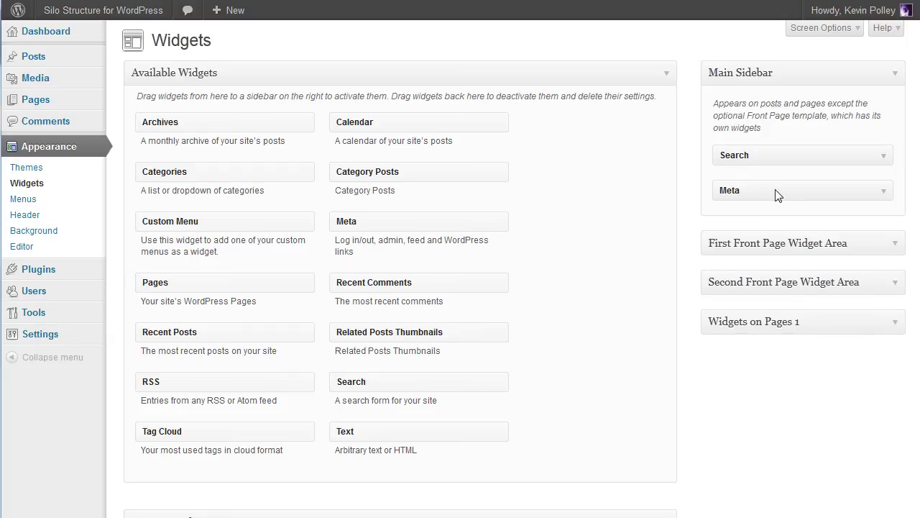
drag(777, 193, 524, 274)
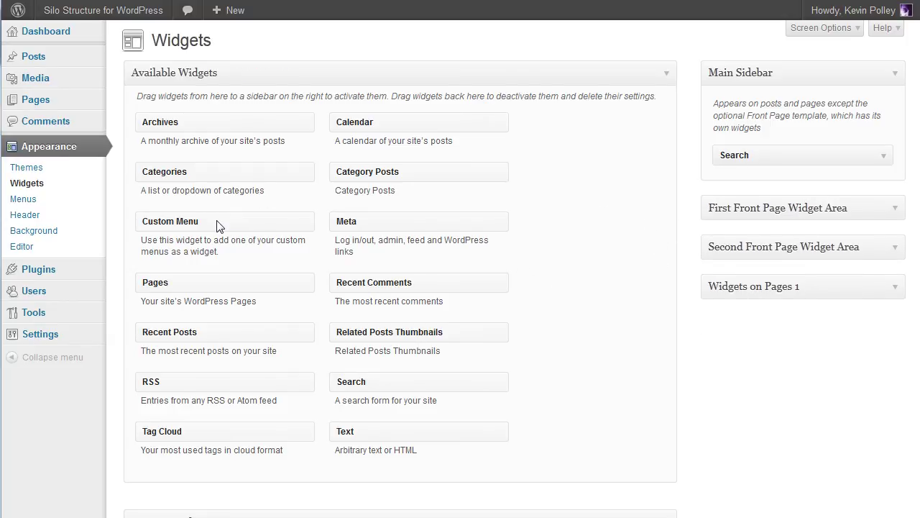
Place a Custom Menu widget under Search in the Main Sidebar and follow its 'Create some' link
drag(219, 226, 795, 179)
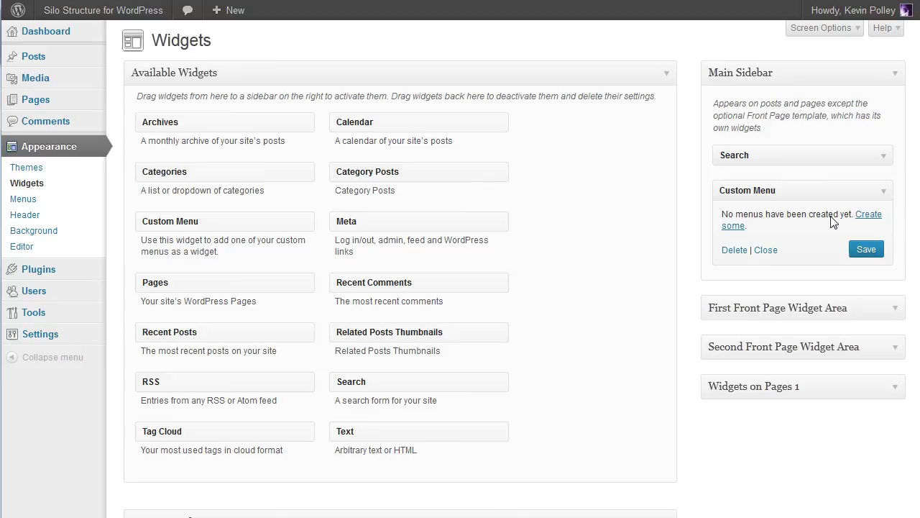
click(870, 218)
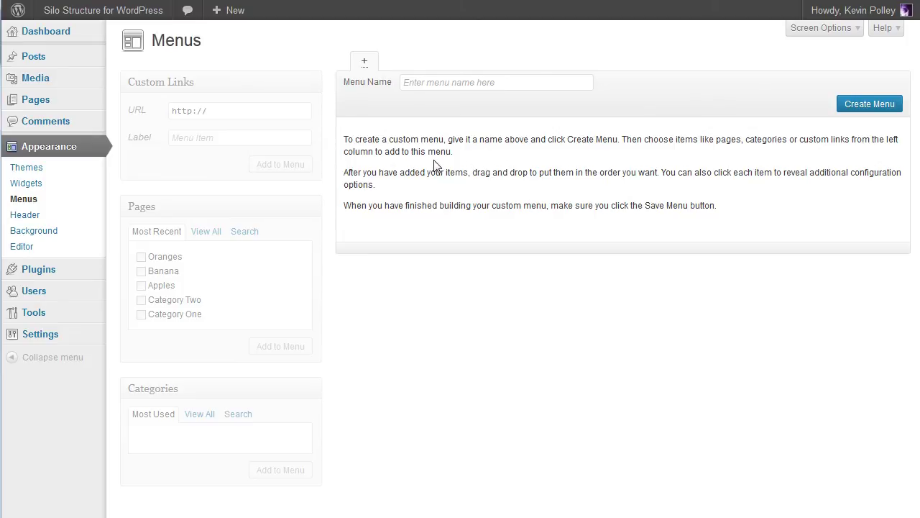
Create a new menu named food-menu
click(422, 88)
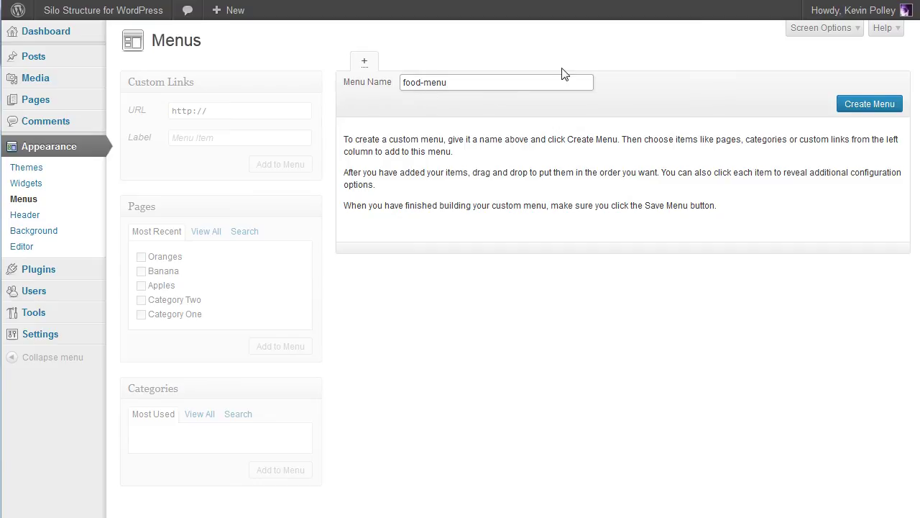
click(870, 105)
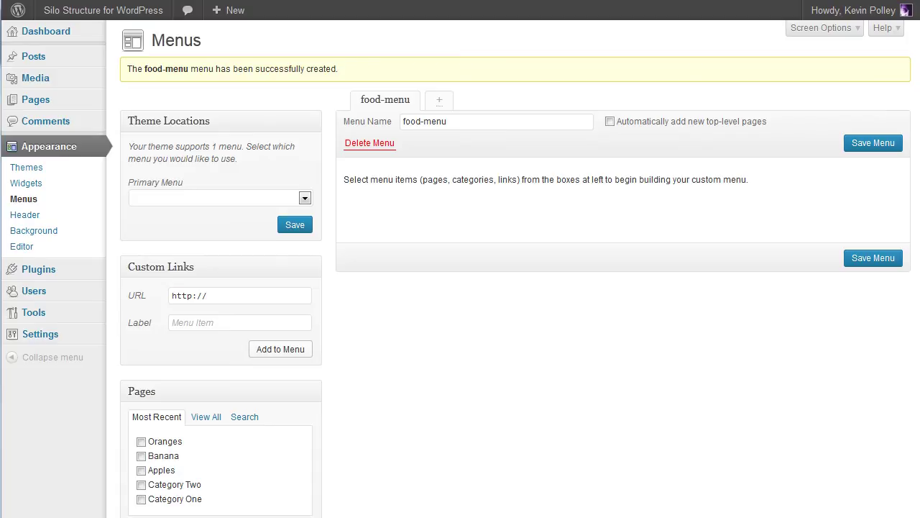
scroll(232, 266, down, 3)
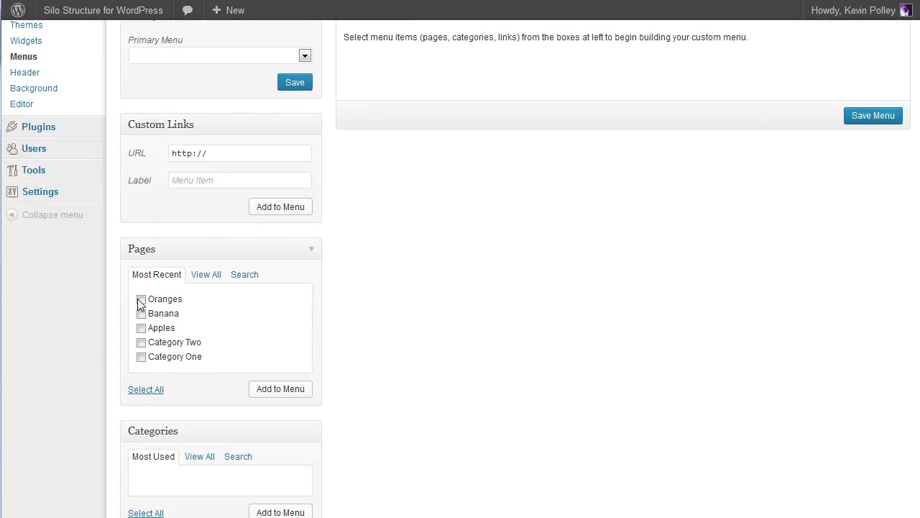
Add the Oranges, Banana, Apples, Category Two and Category One pages to food-menu and save it
click(141, 300)
click(141, 313)
click(141, 328)
click(141, 342)
click(141, 357)
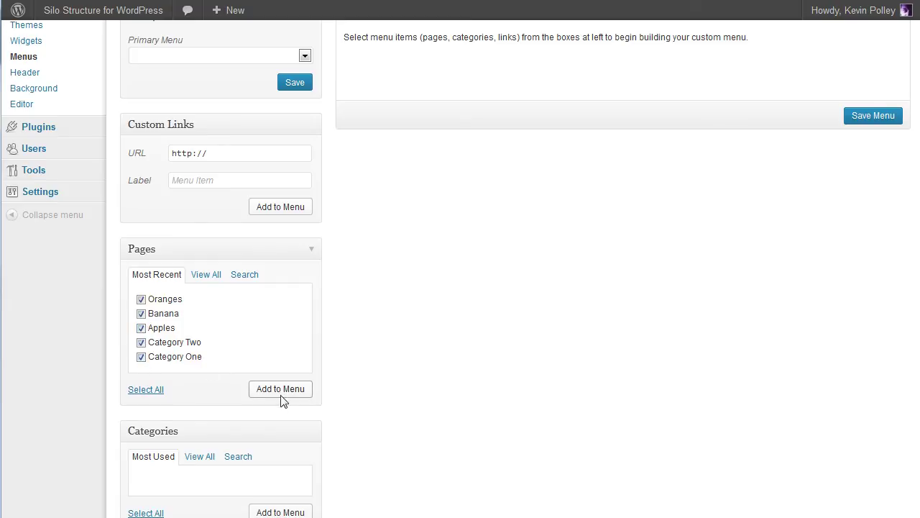
click(281, 388)
click(873, 272)
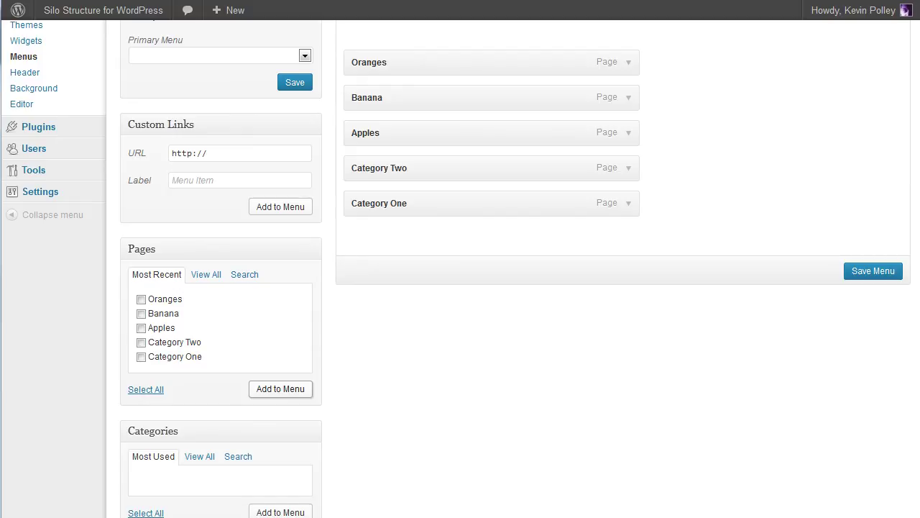
scroll(872, 271, up, 1)
Move Apples to the top and Banana second in food-menu, then save the new order
drag(452, 225, 447, 154)
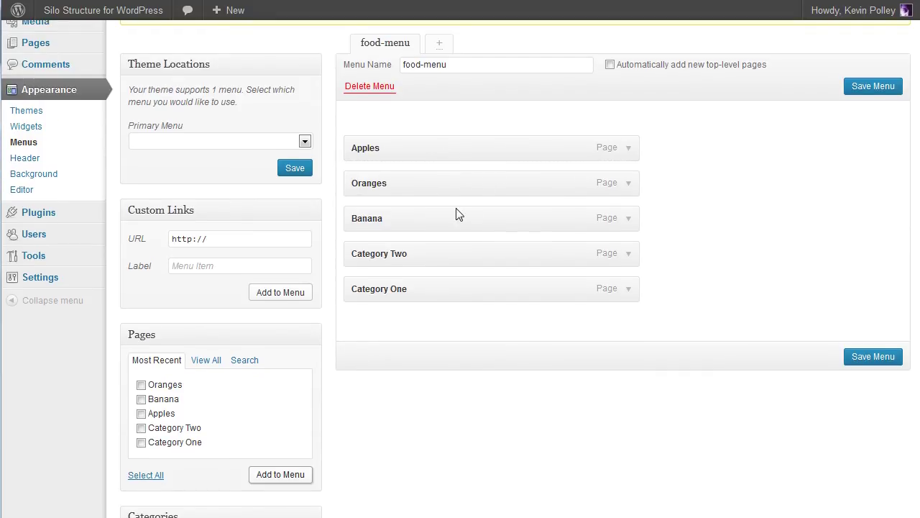
drag(446, 224, 446, 187)
click(862, 356)
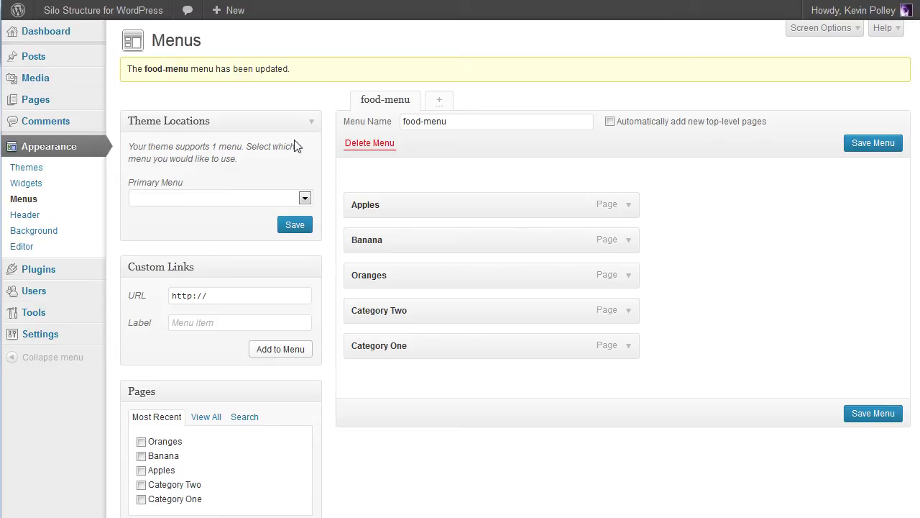
Set the Main Sidebar's Custom Menu widget to show food-menu and save it
click(26, 184)
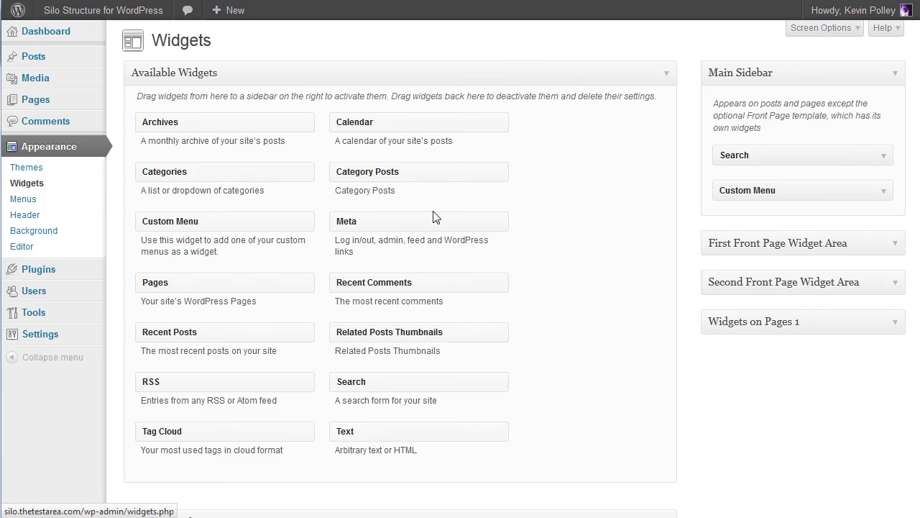
click(885, 192)
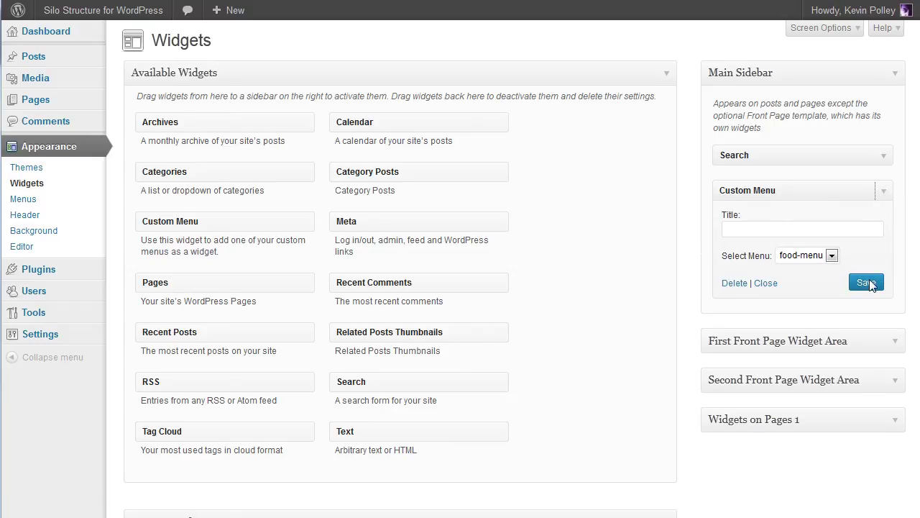
click(868, 282)
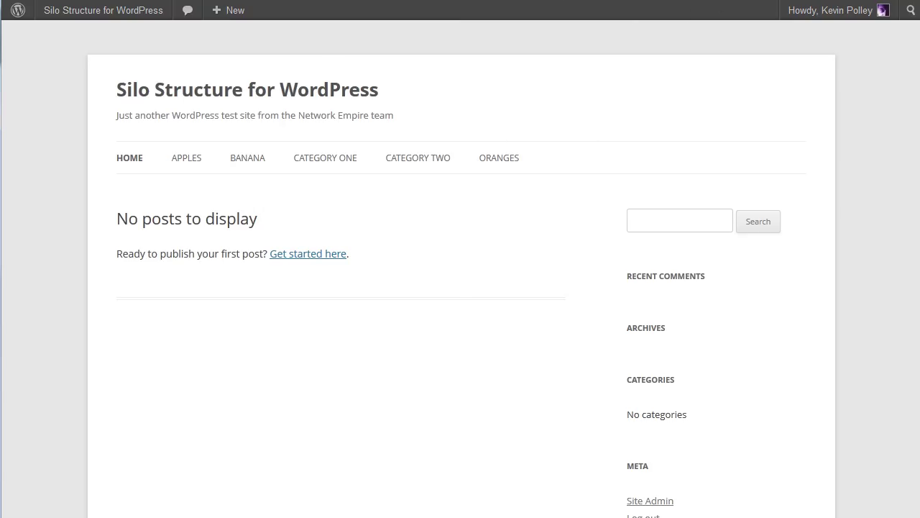
Reload the home page to confirm the sidebar lists the five silo pages under Search
key(F5)
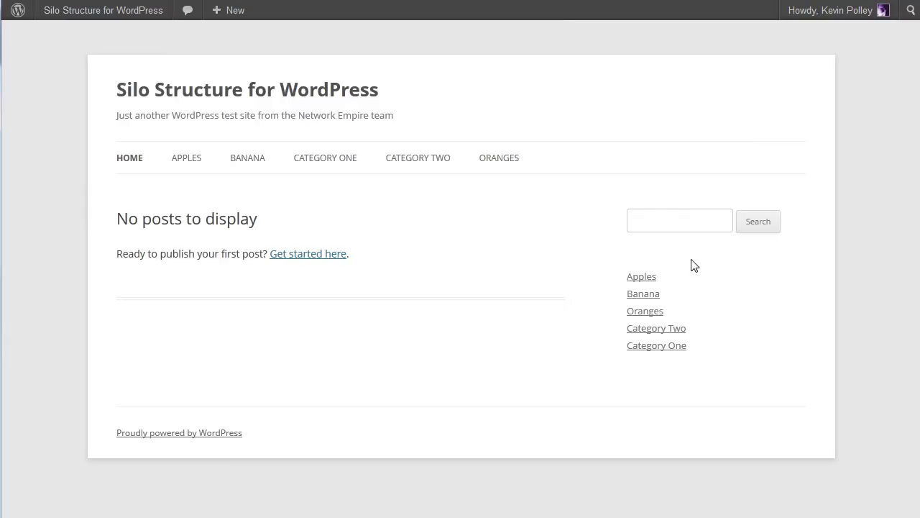